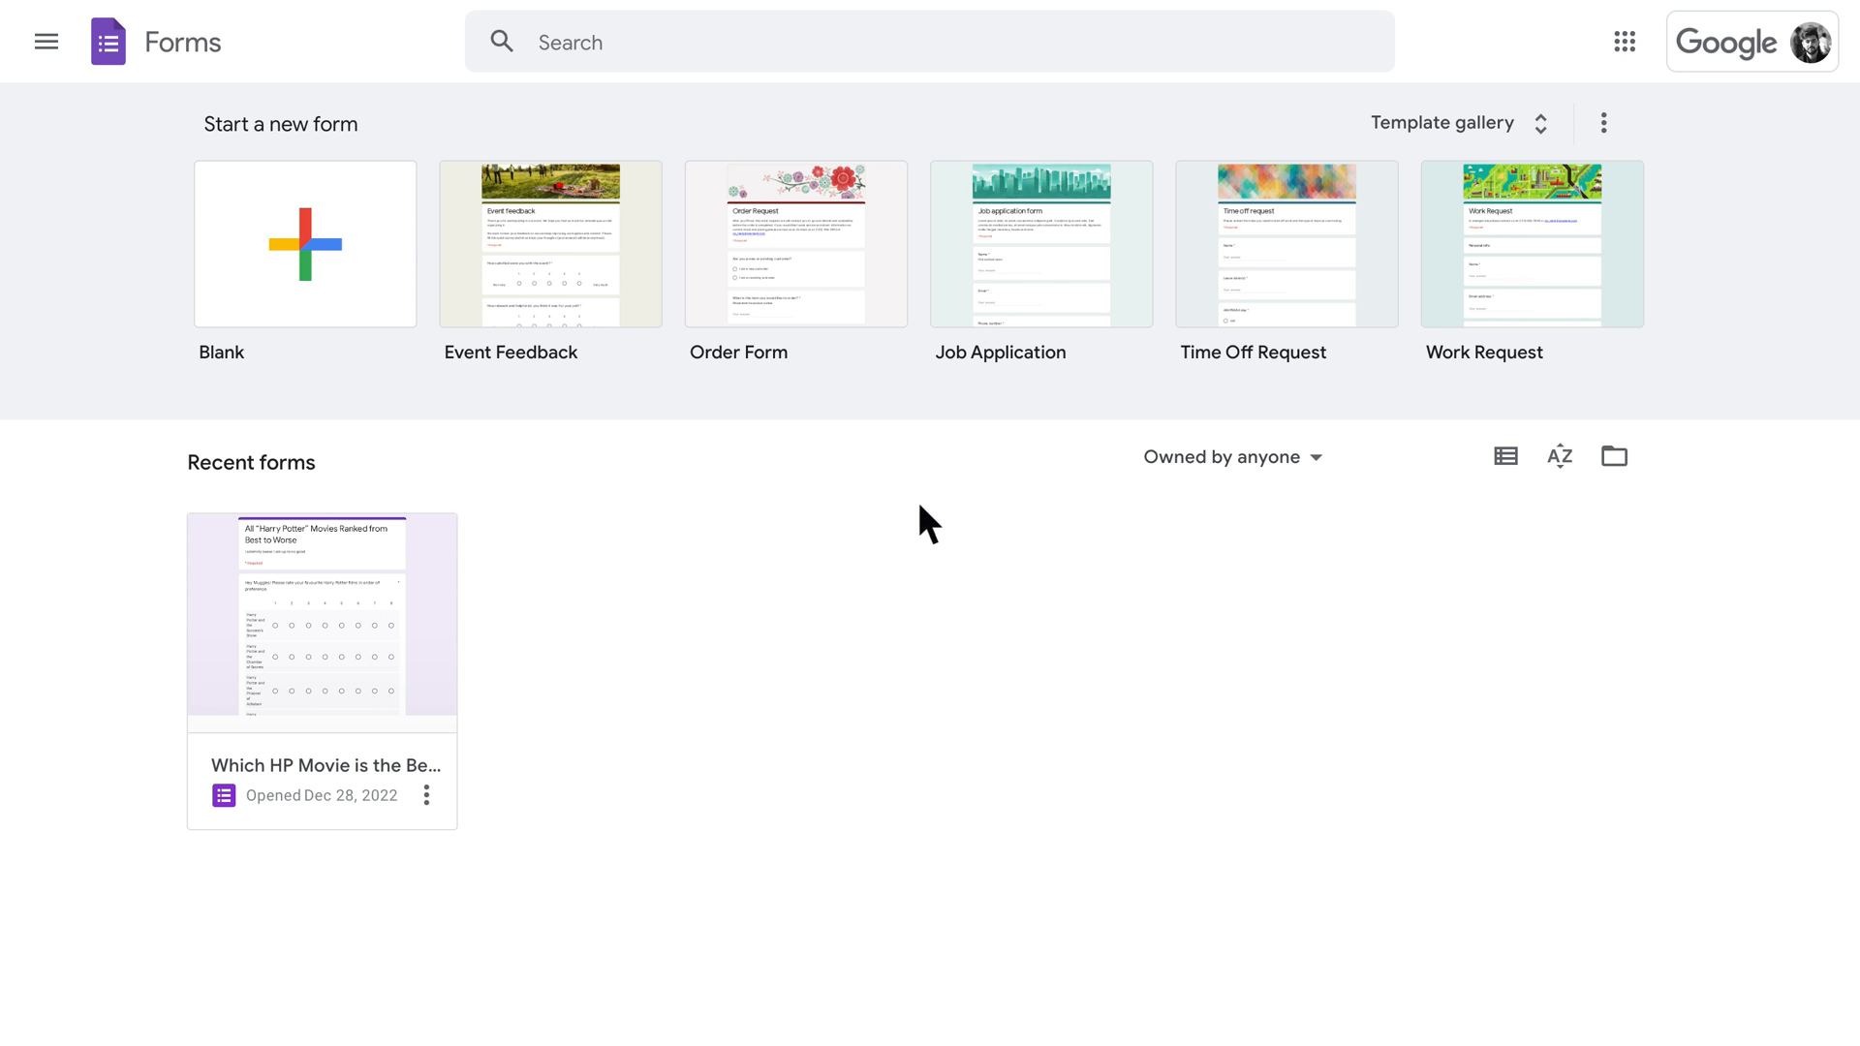
Open the Harry Potter movie ranking form and its theme customization panel
click(316, 654)
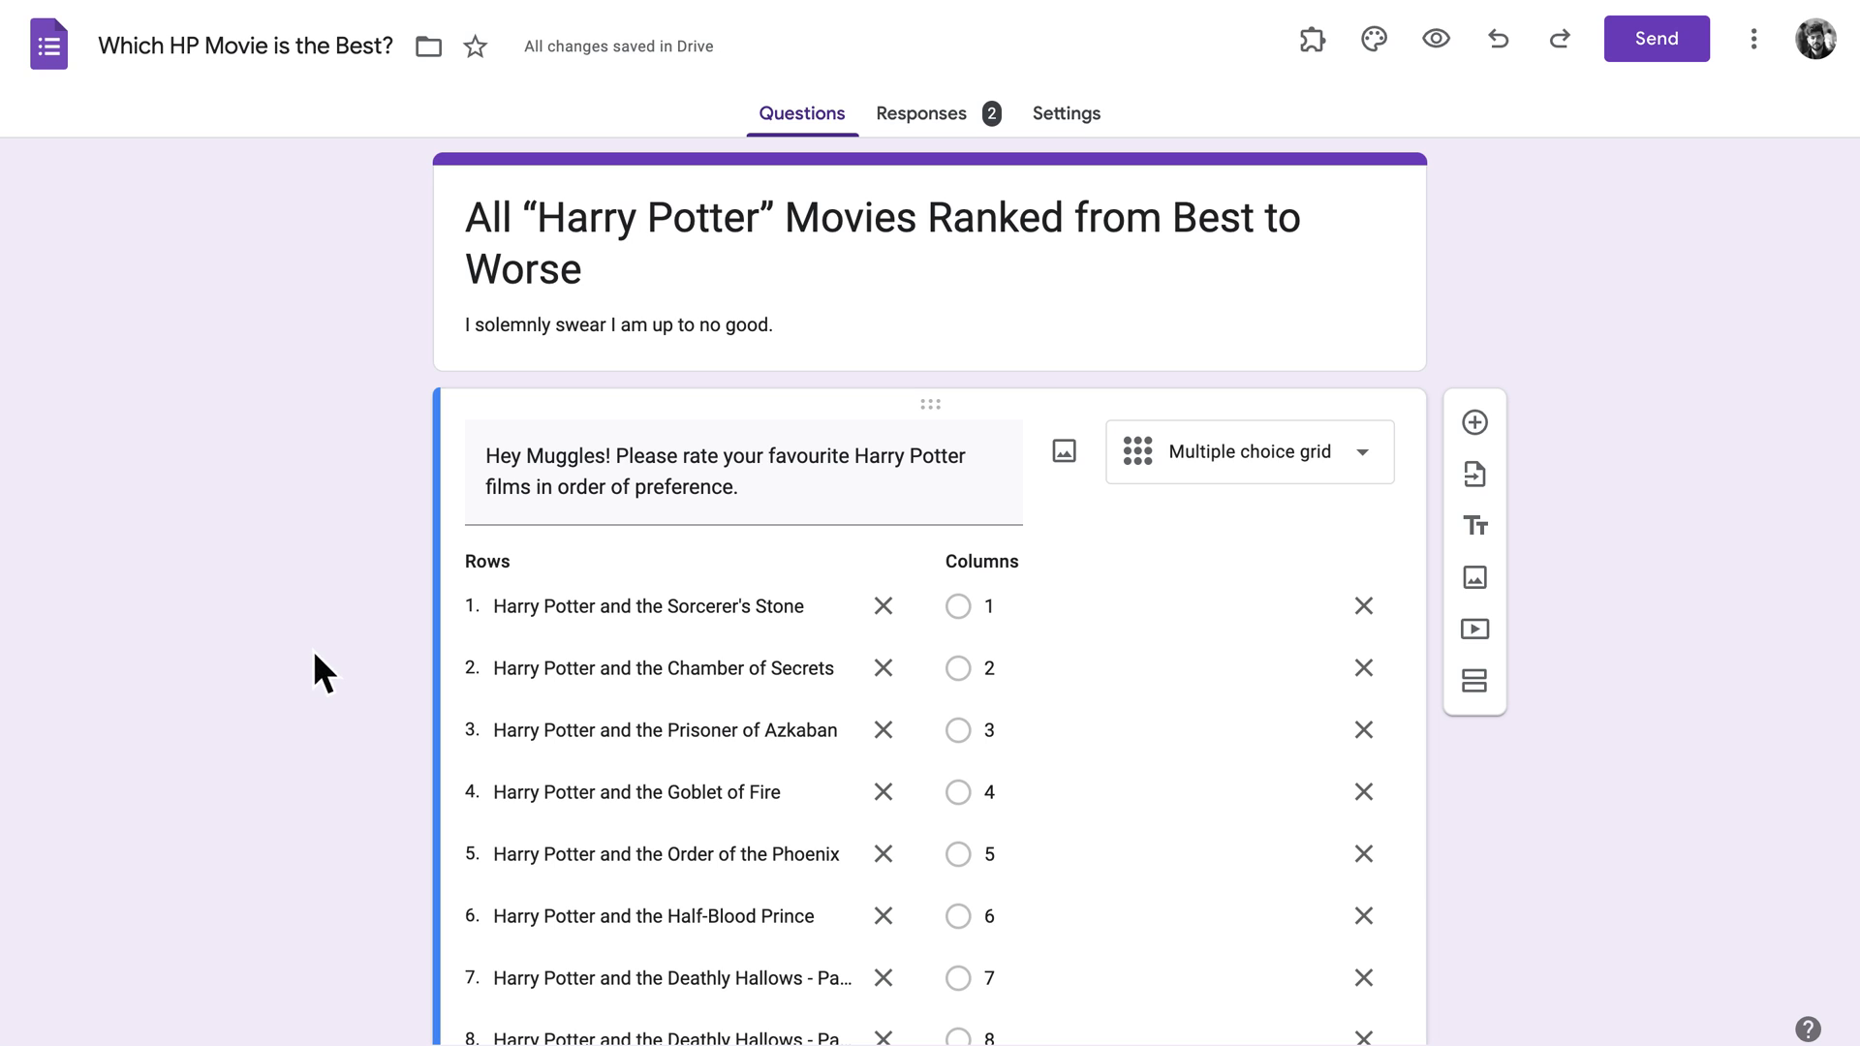
click(1374, 39)
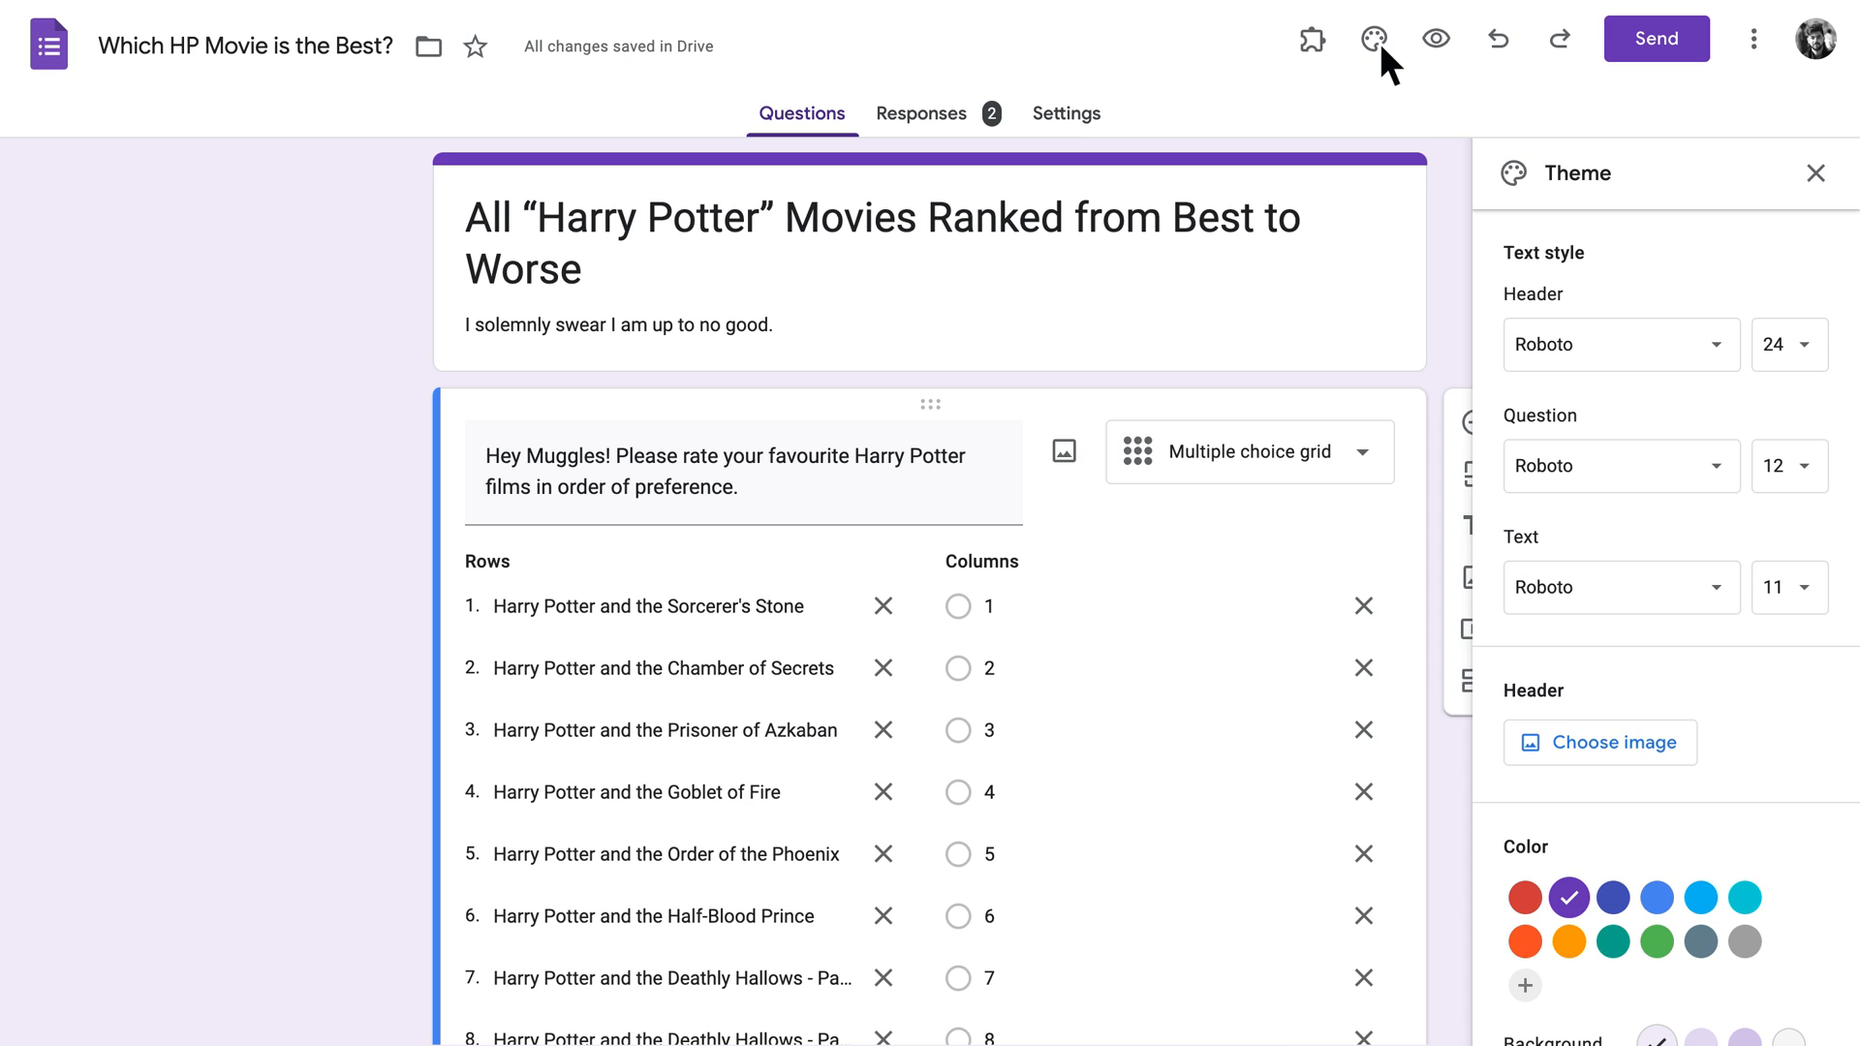
Bring up the header image picker with its built-in themed photo grid
click(1595, 748)
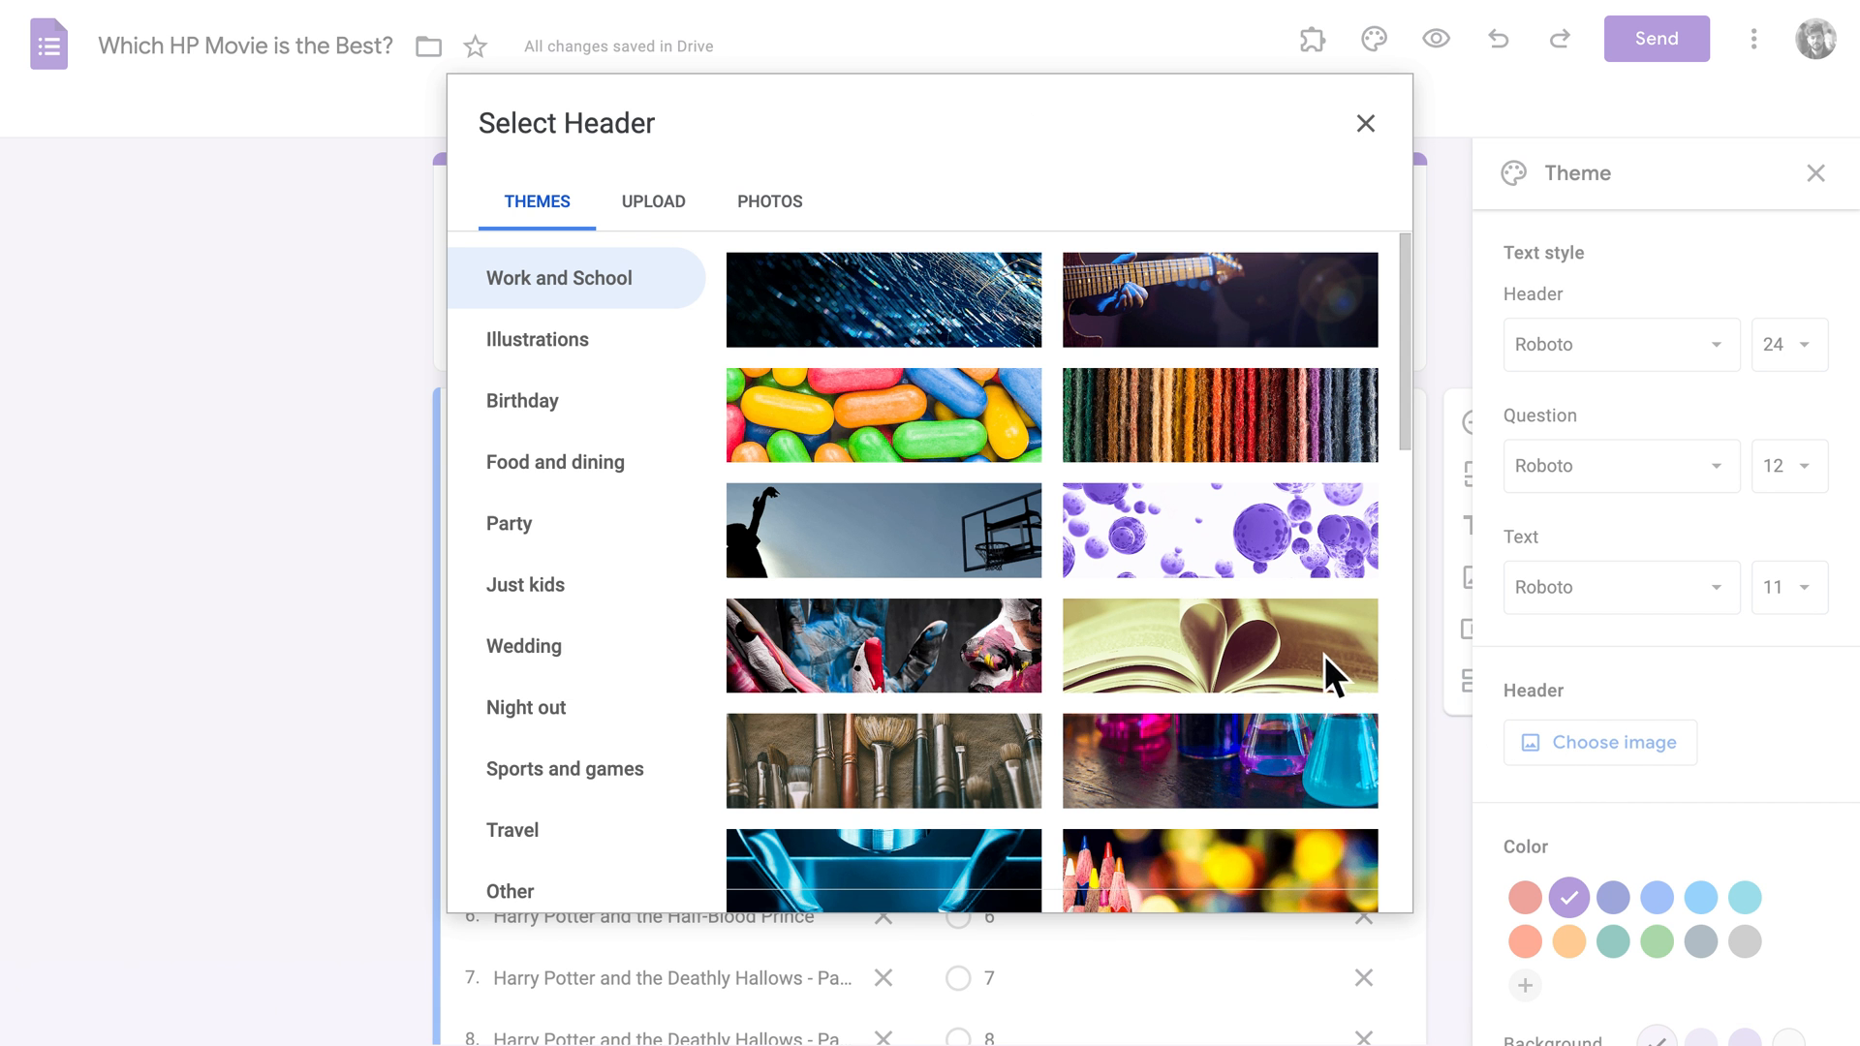
scroll(1039, 561, down, 6)
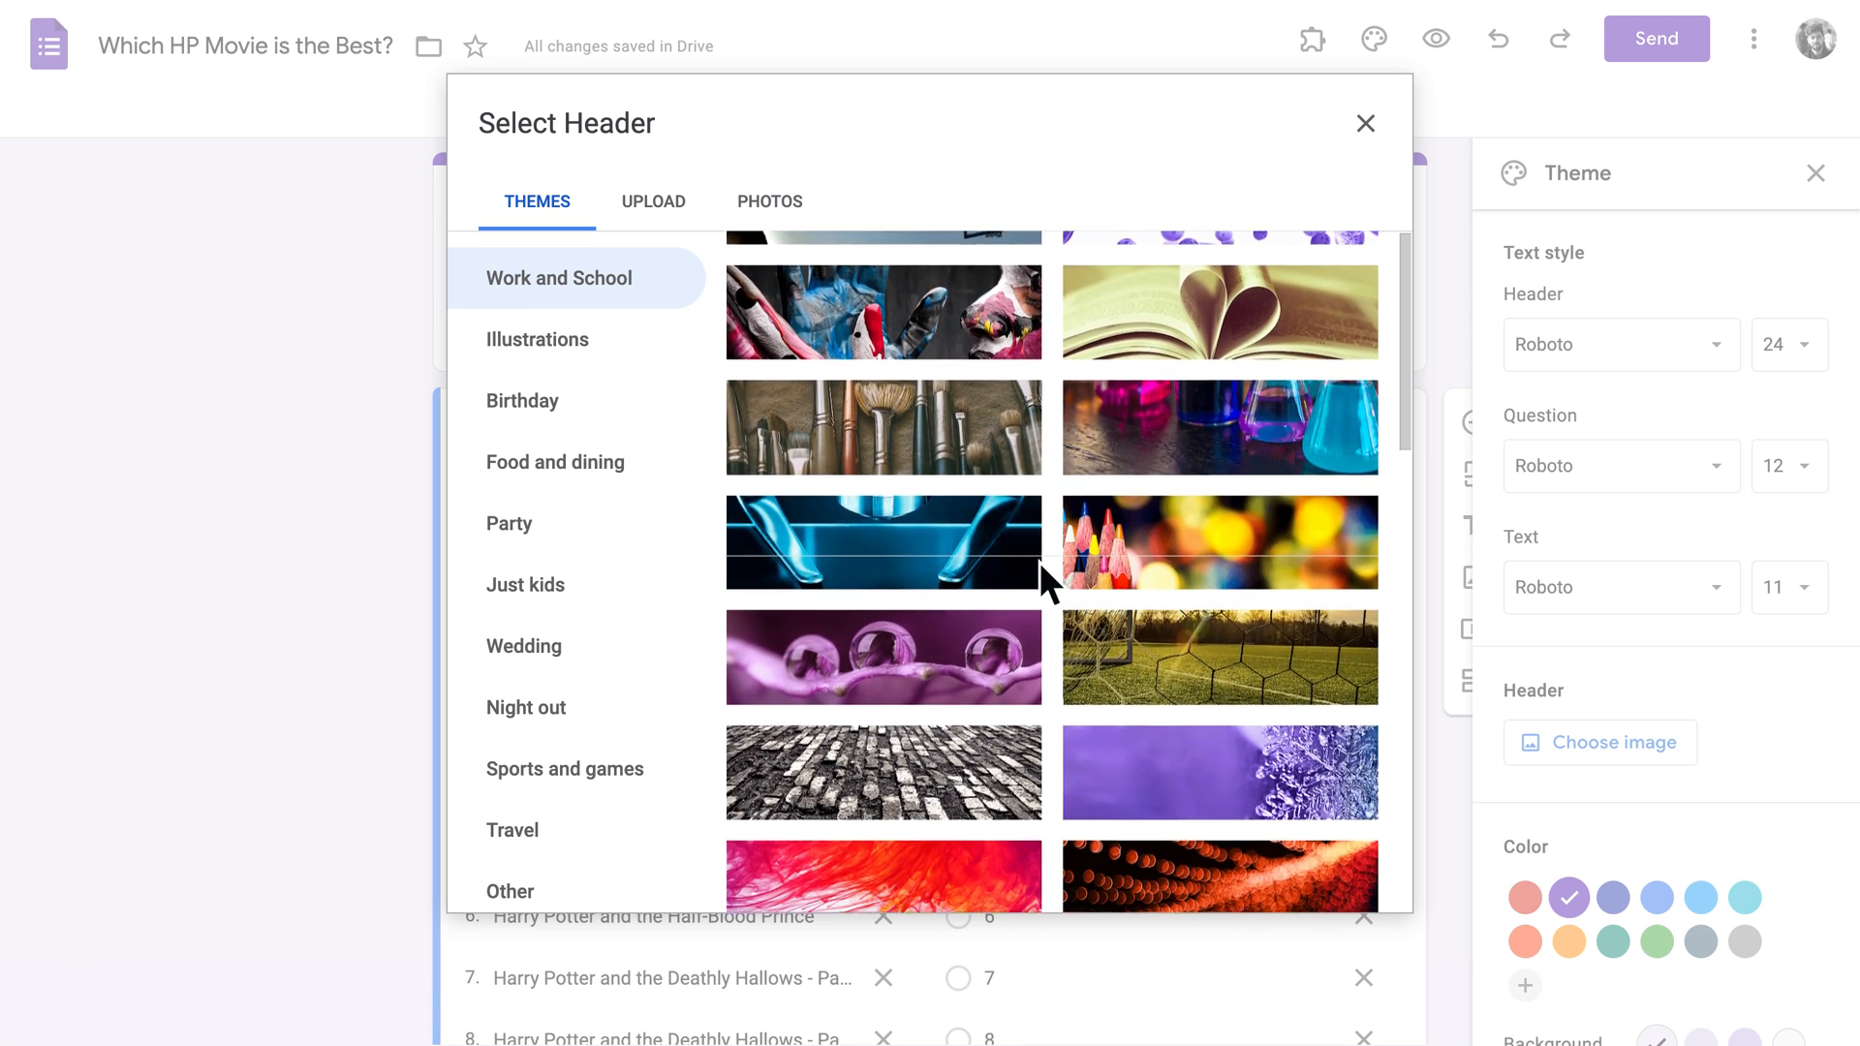
scroll(1038, 562, down, 5)
scroll(1039, 562, down, 5)
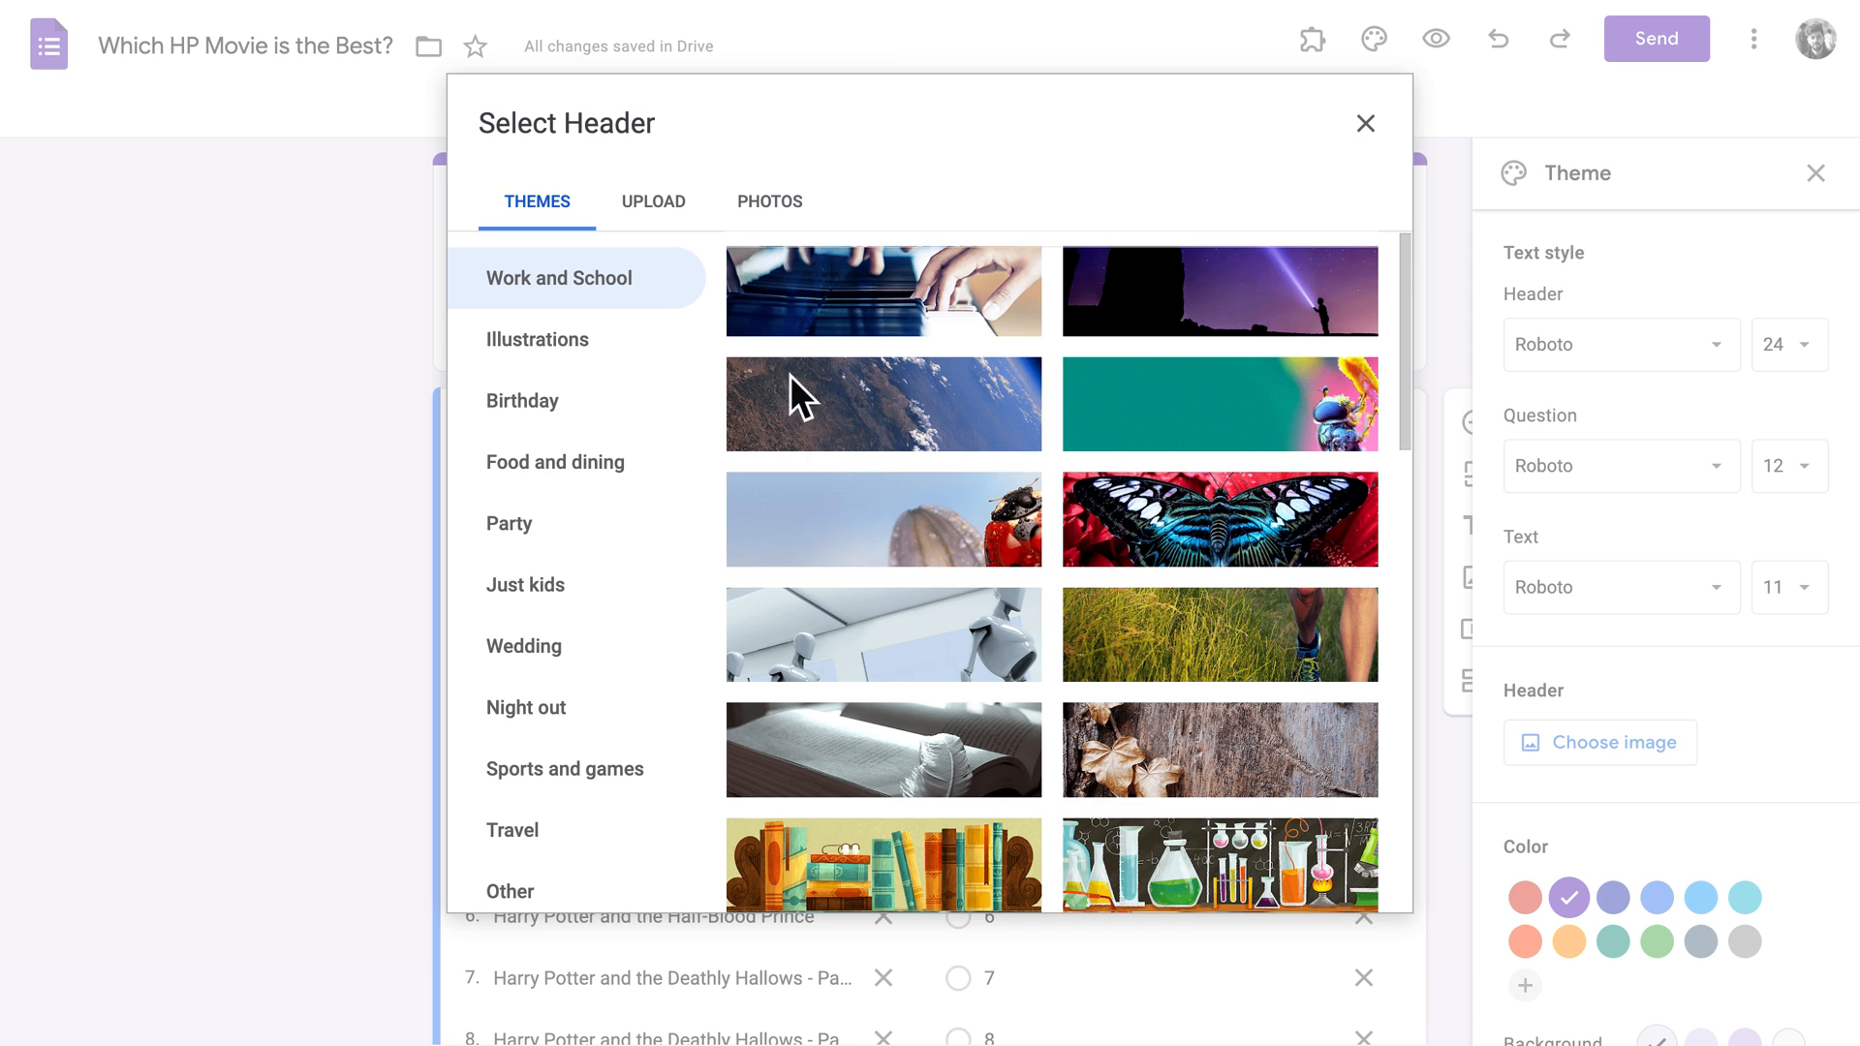
Upload the Harry Potter poster collage and crop it to the lower row of posters
click(662, 207)
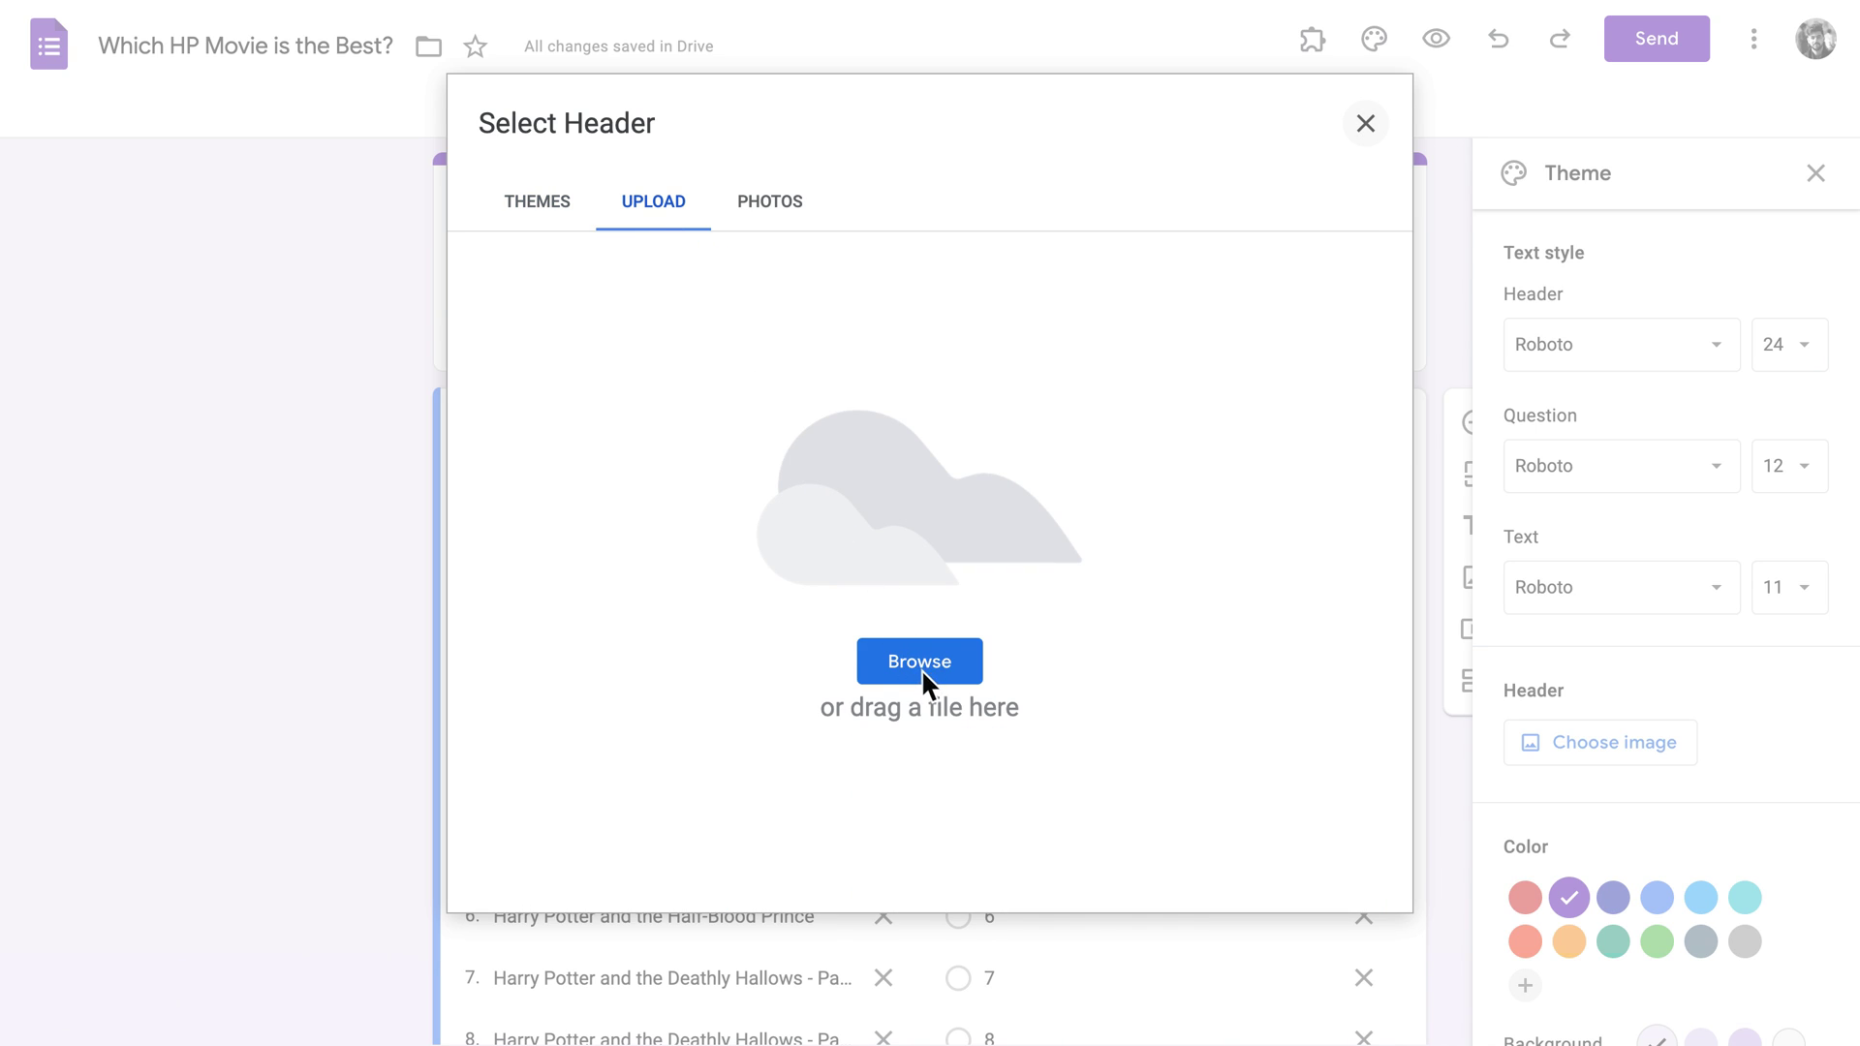
click(921, 668)
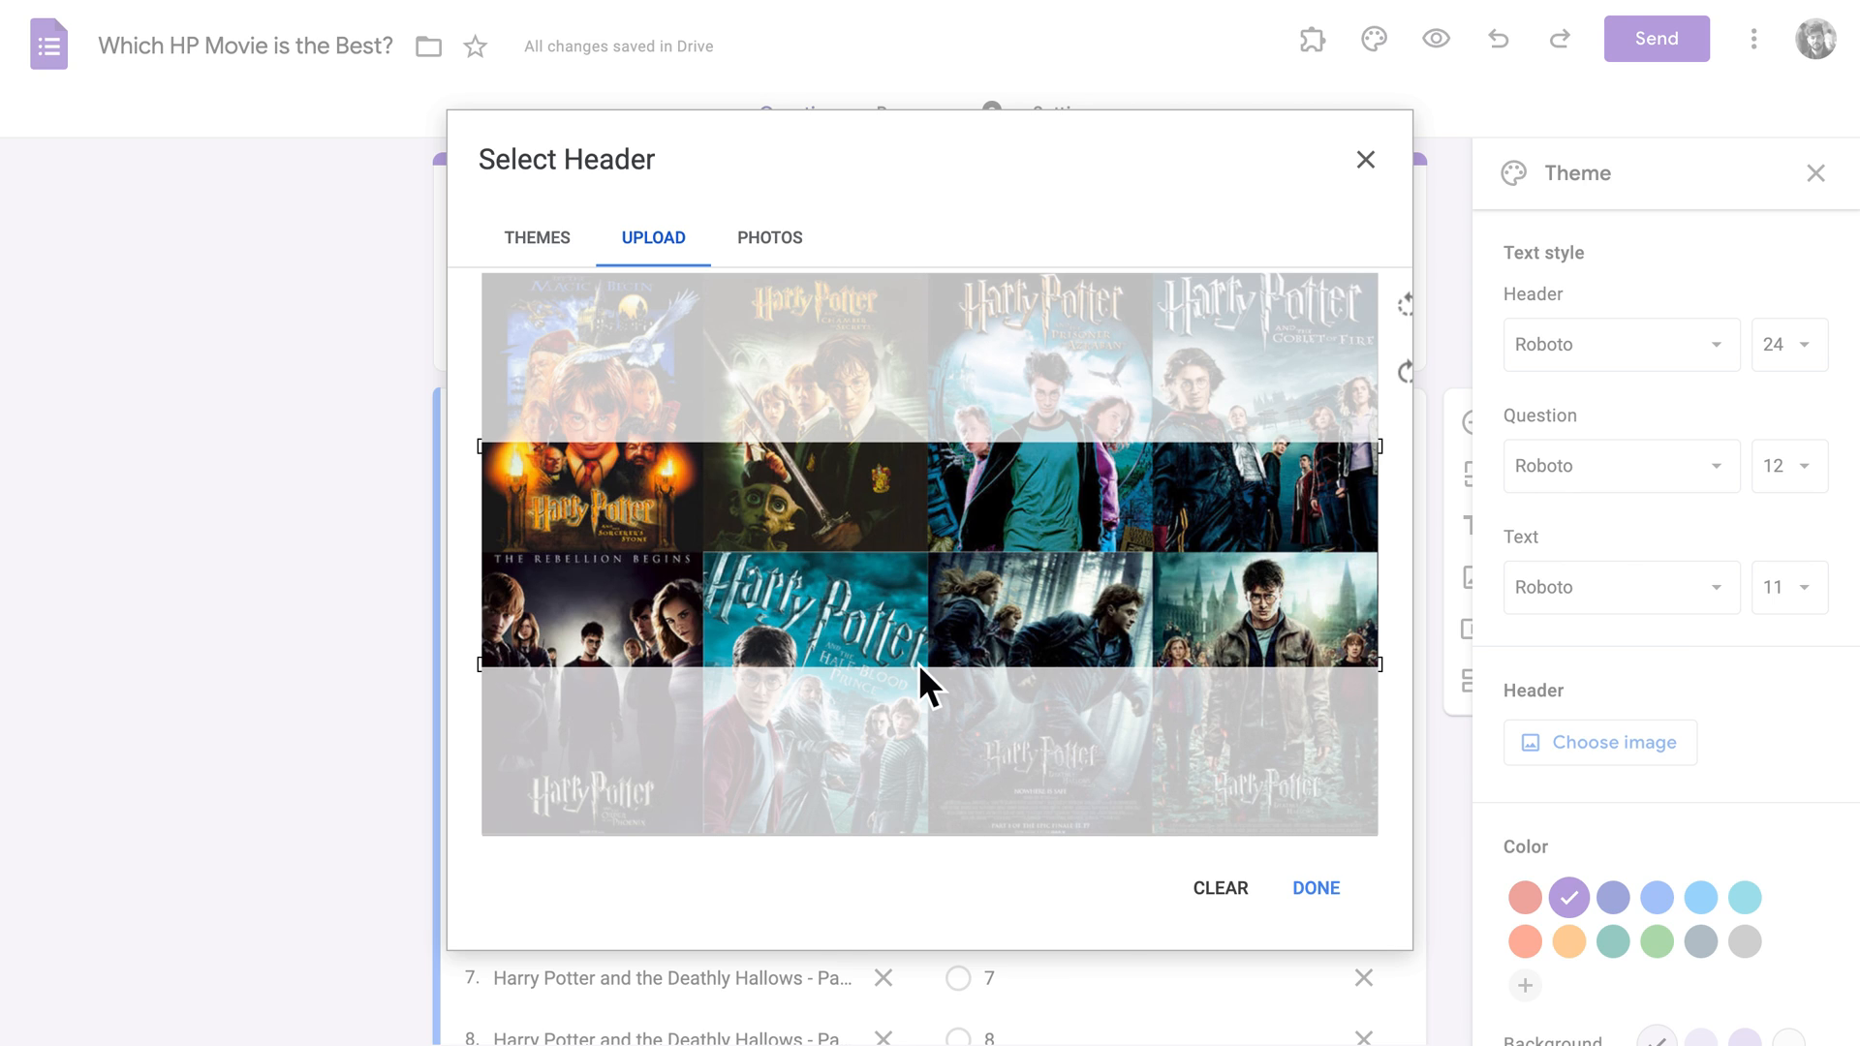
drag(918, 665, 918, 773)
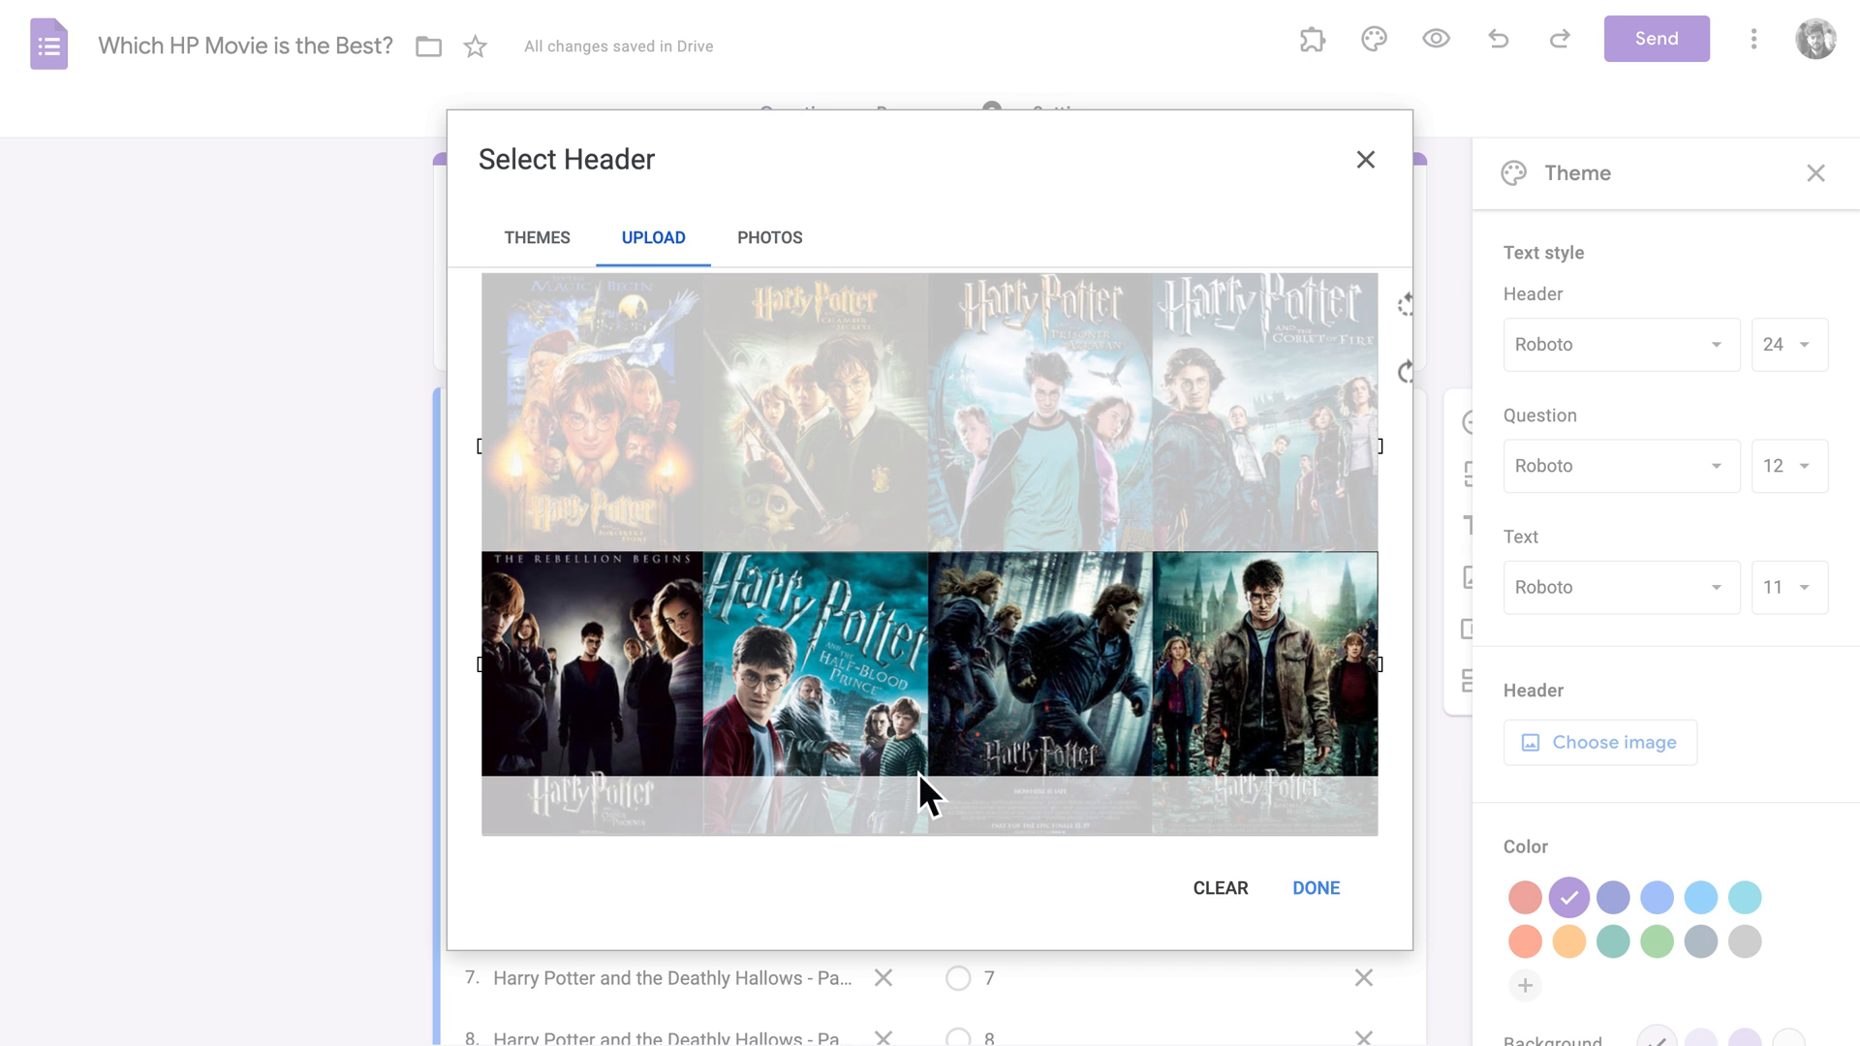
Apply the cropped poster collage as the ranking form's header
click(1315, 886)
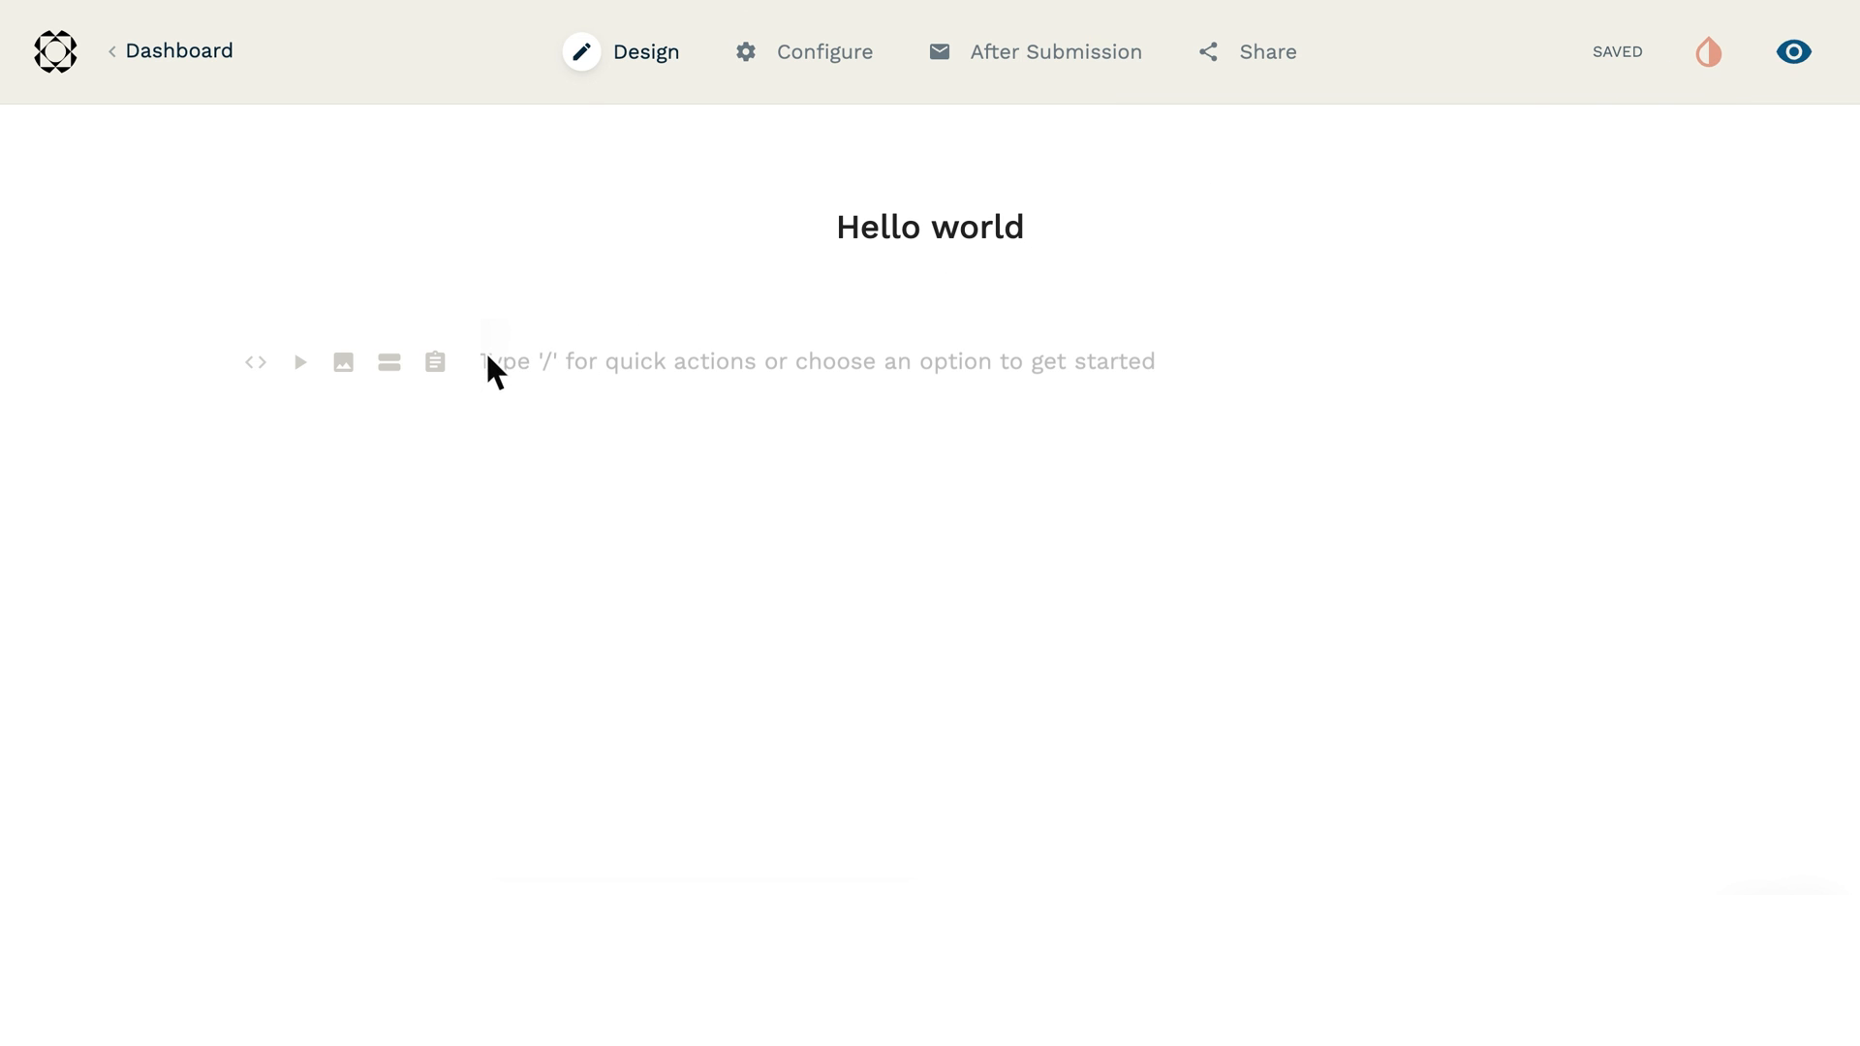
Insert an image block and pick the Creative Cloud photo of the man at the pottery table
click(553, 358)
text(/image)
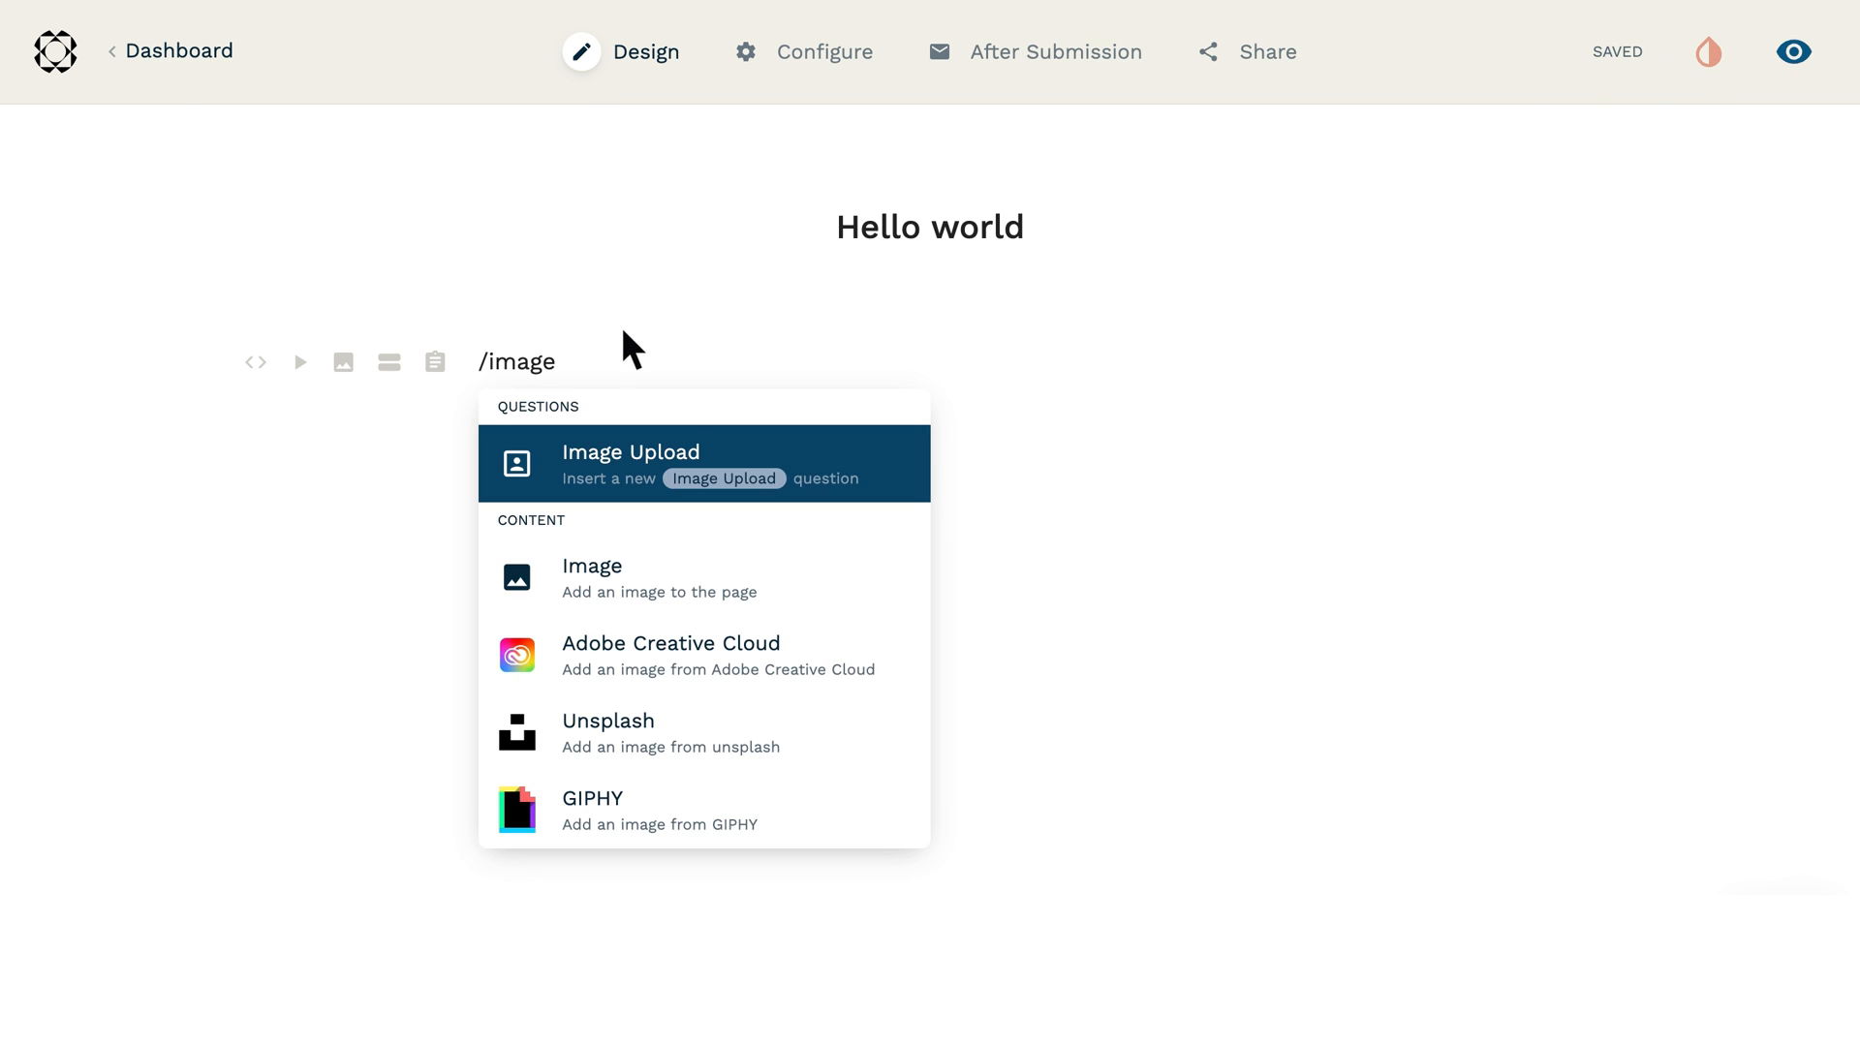
click(687, 463)
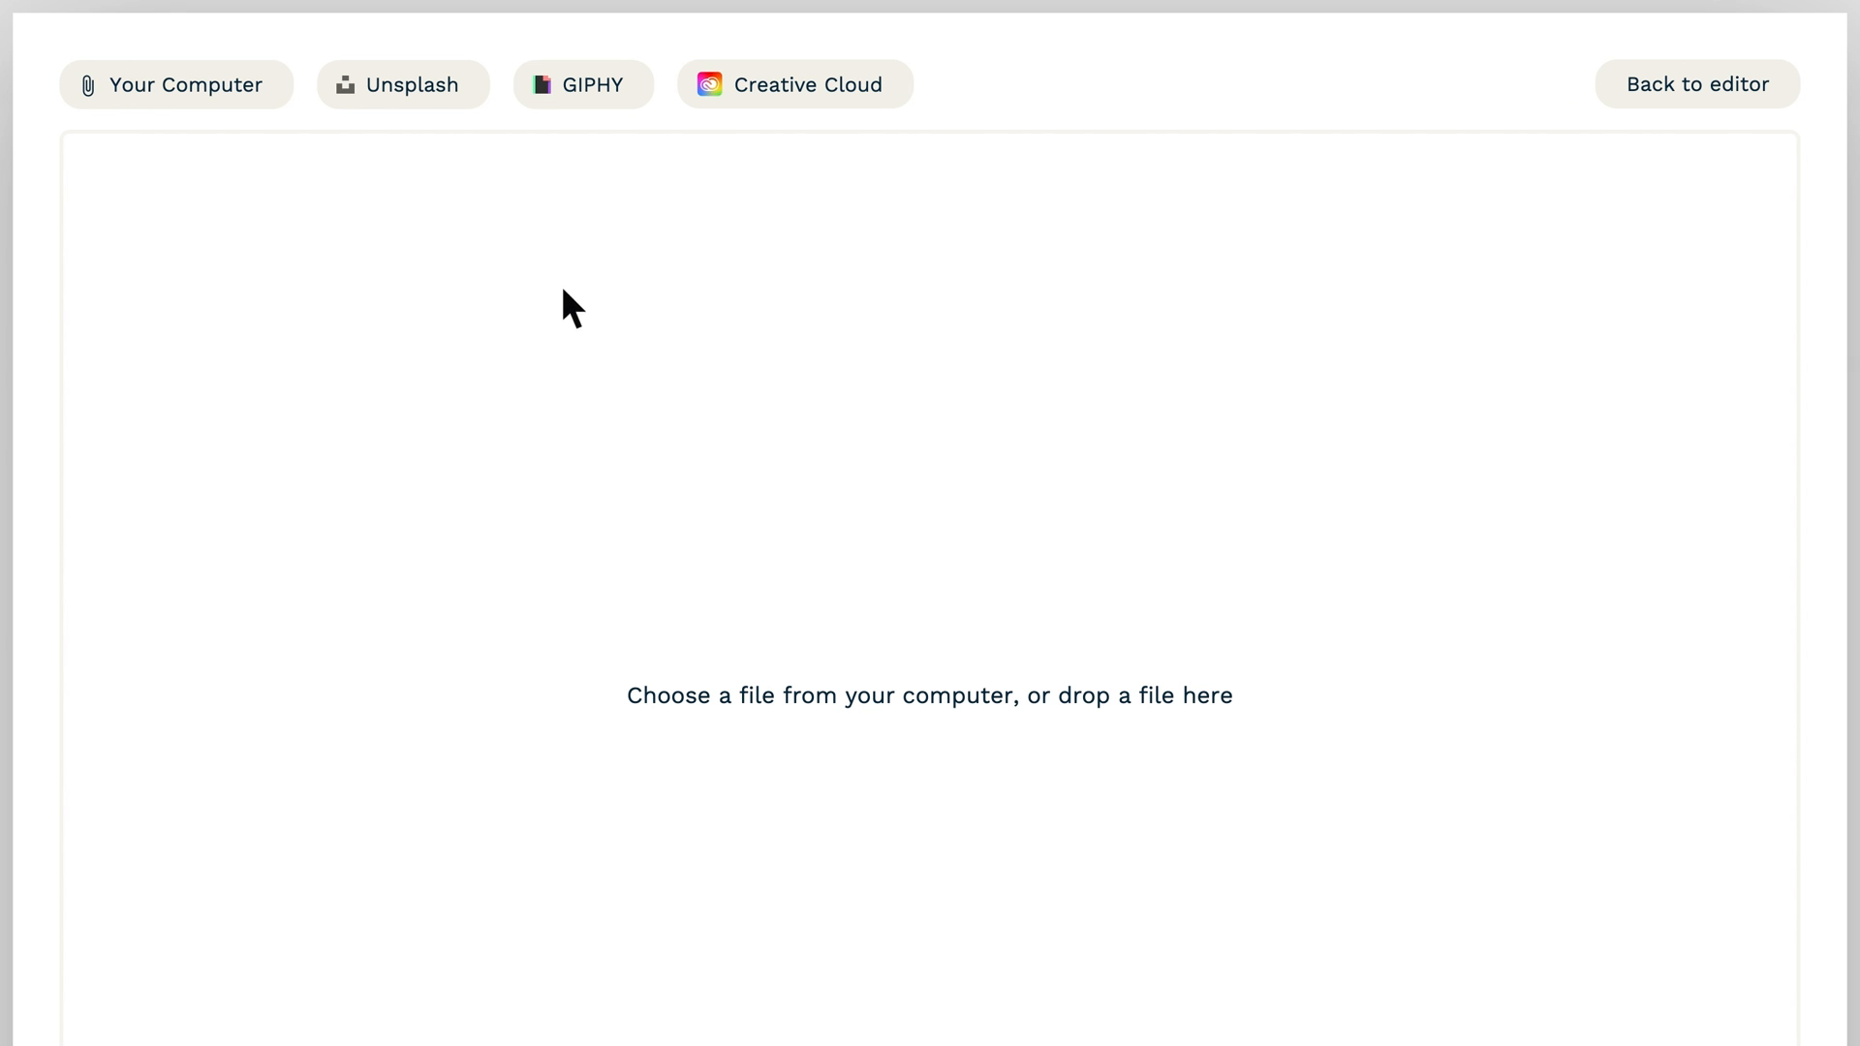
click(404, 84)
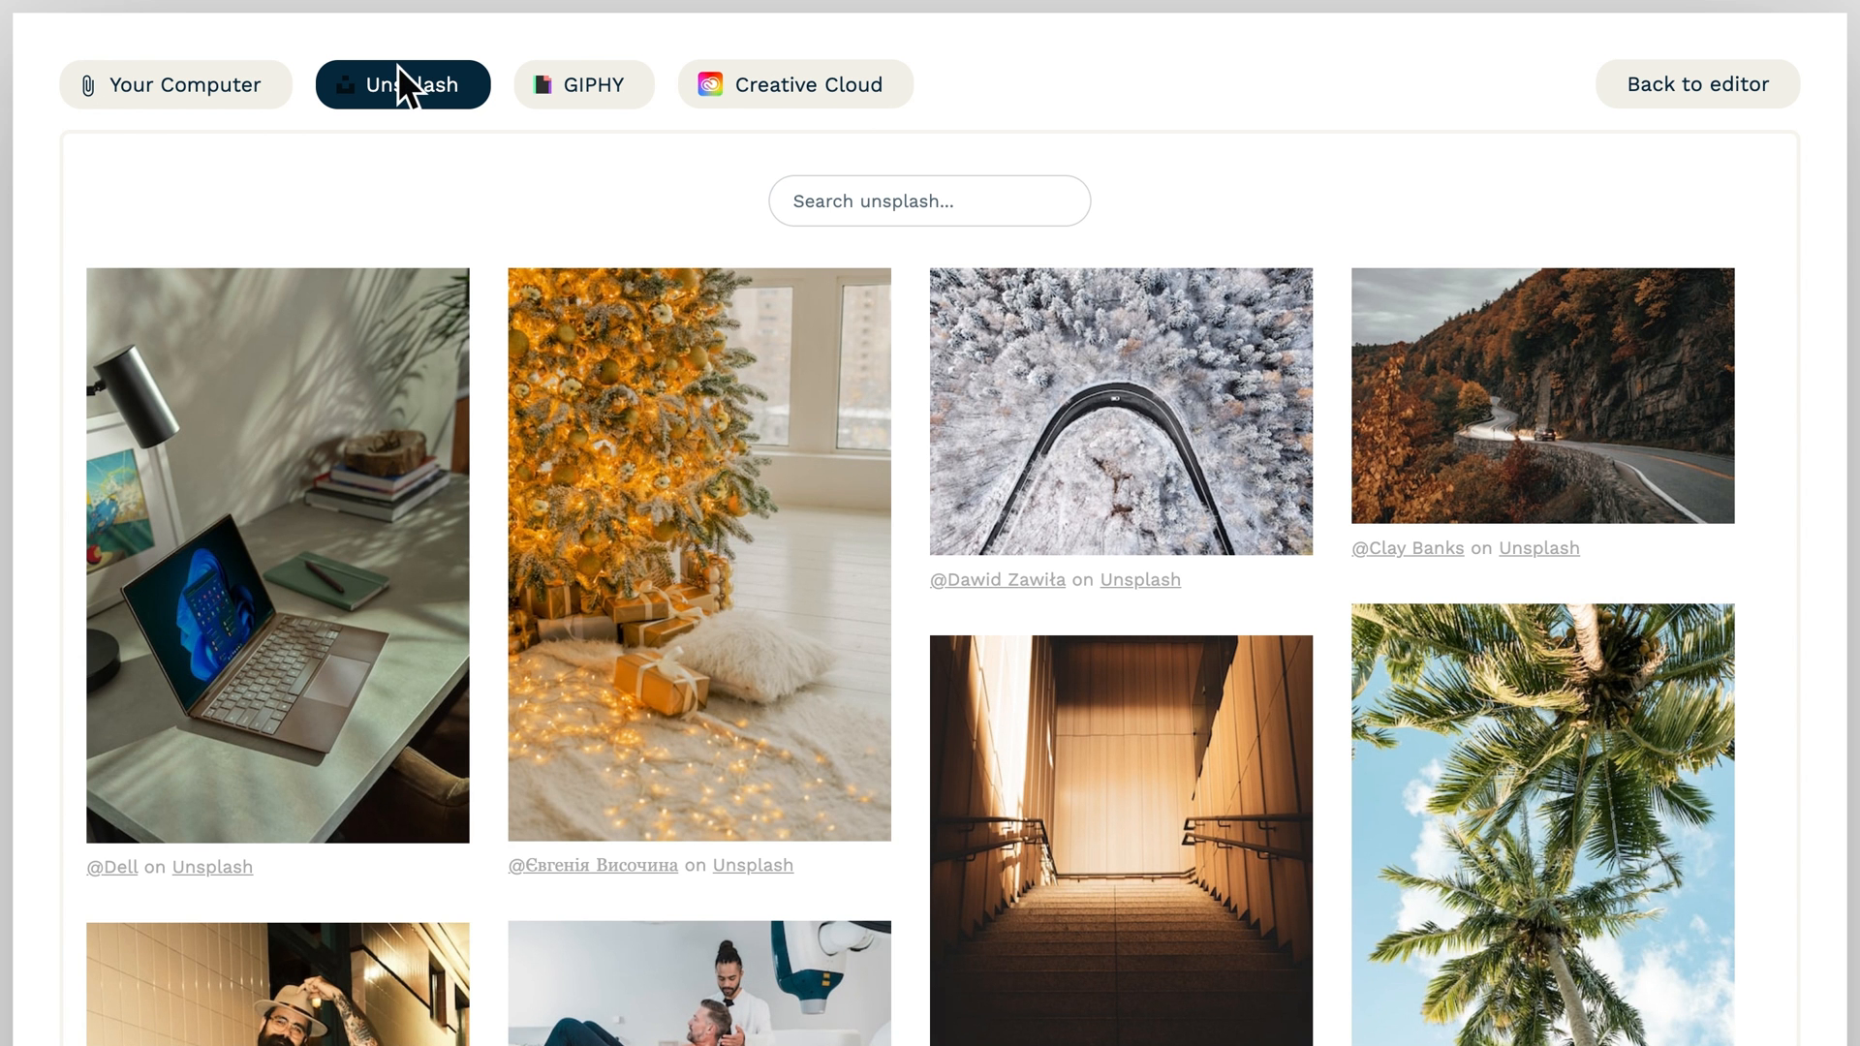
click(792, 84)
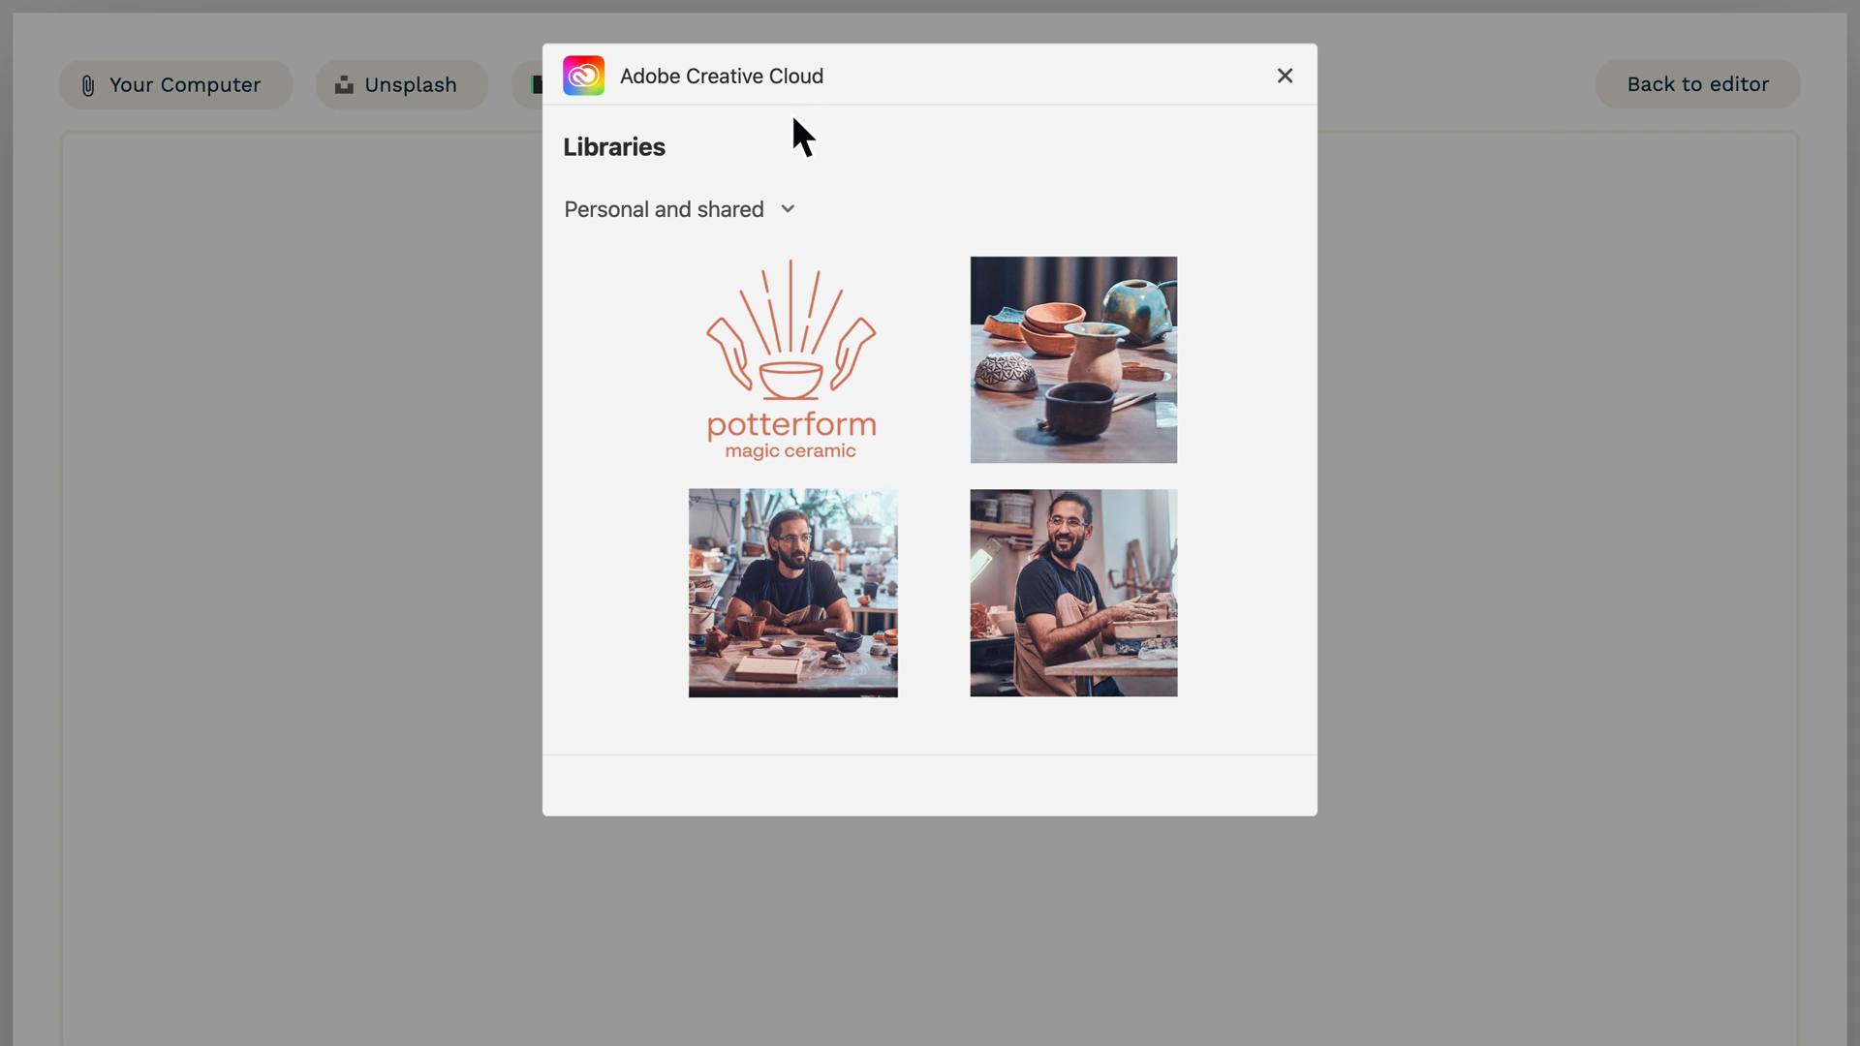
click(794, 589)
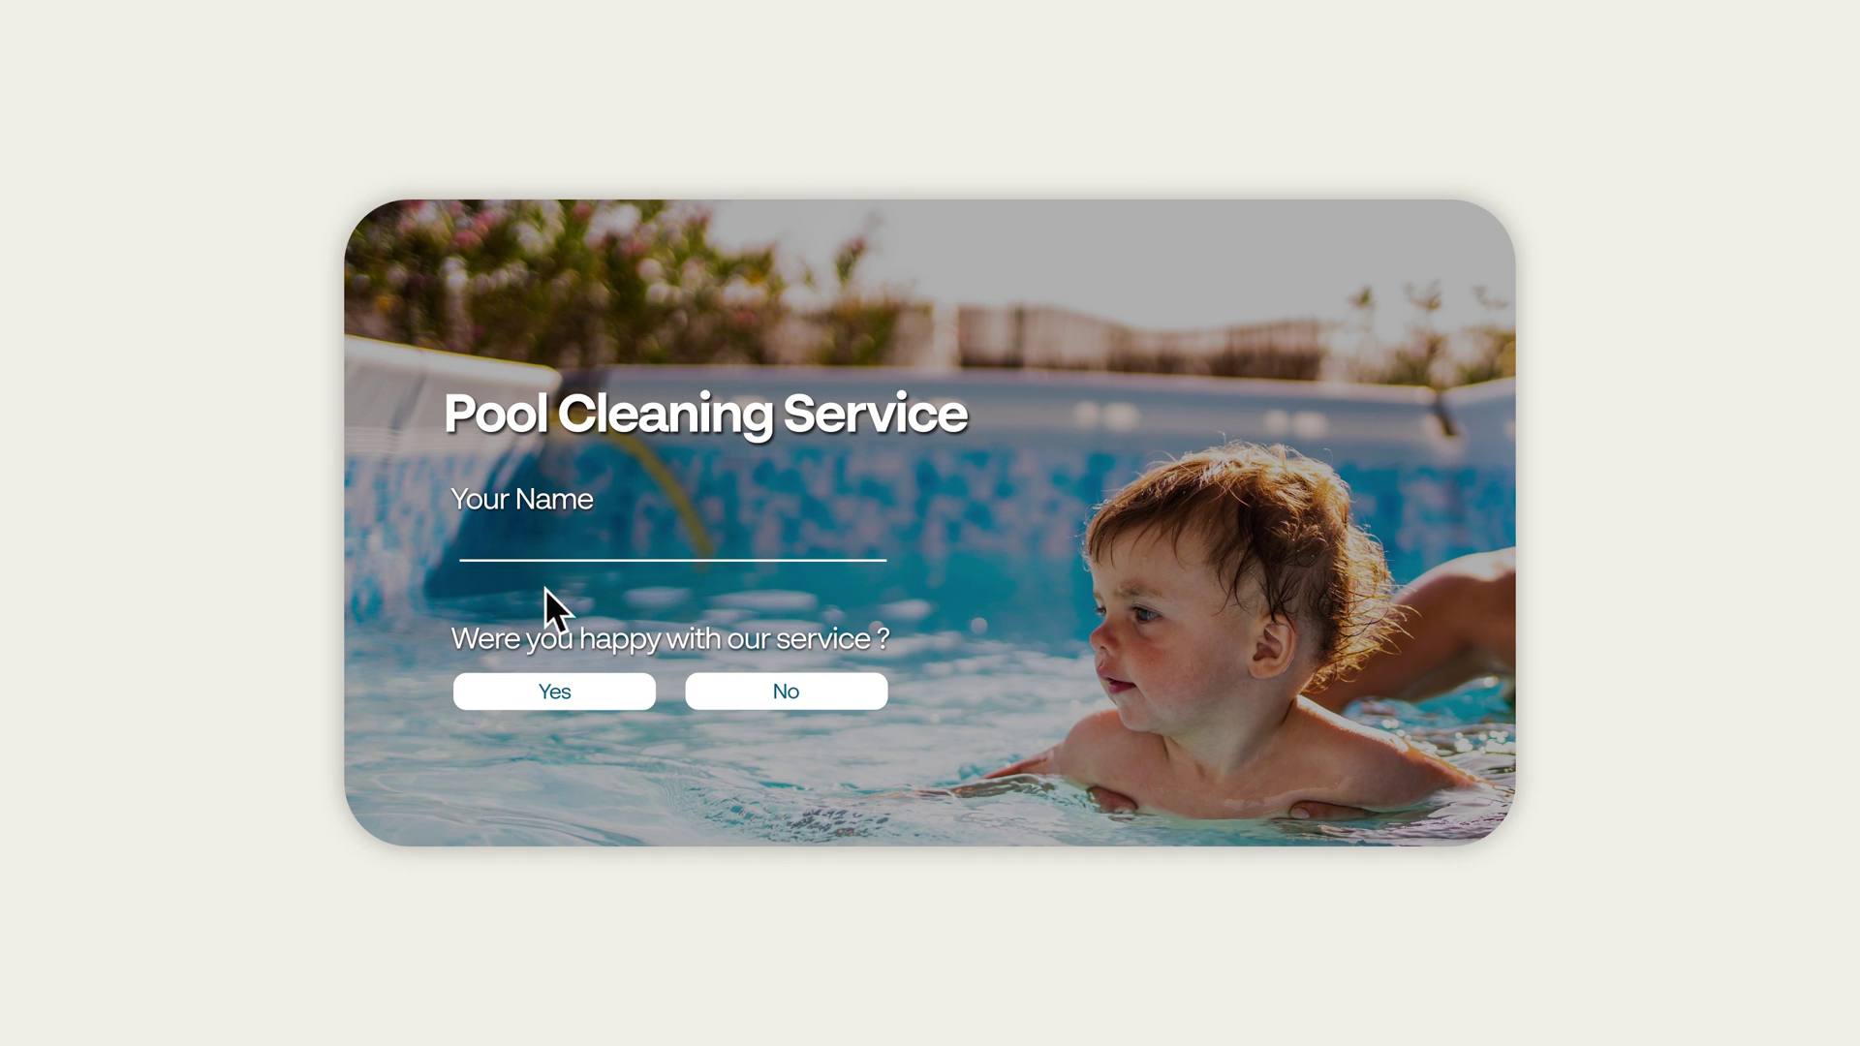
Answer Yes to the Pool Cleaning Service satisfaction question
click(553, 690)
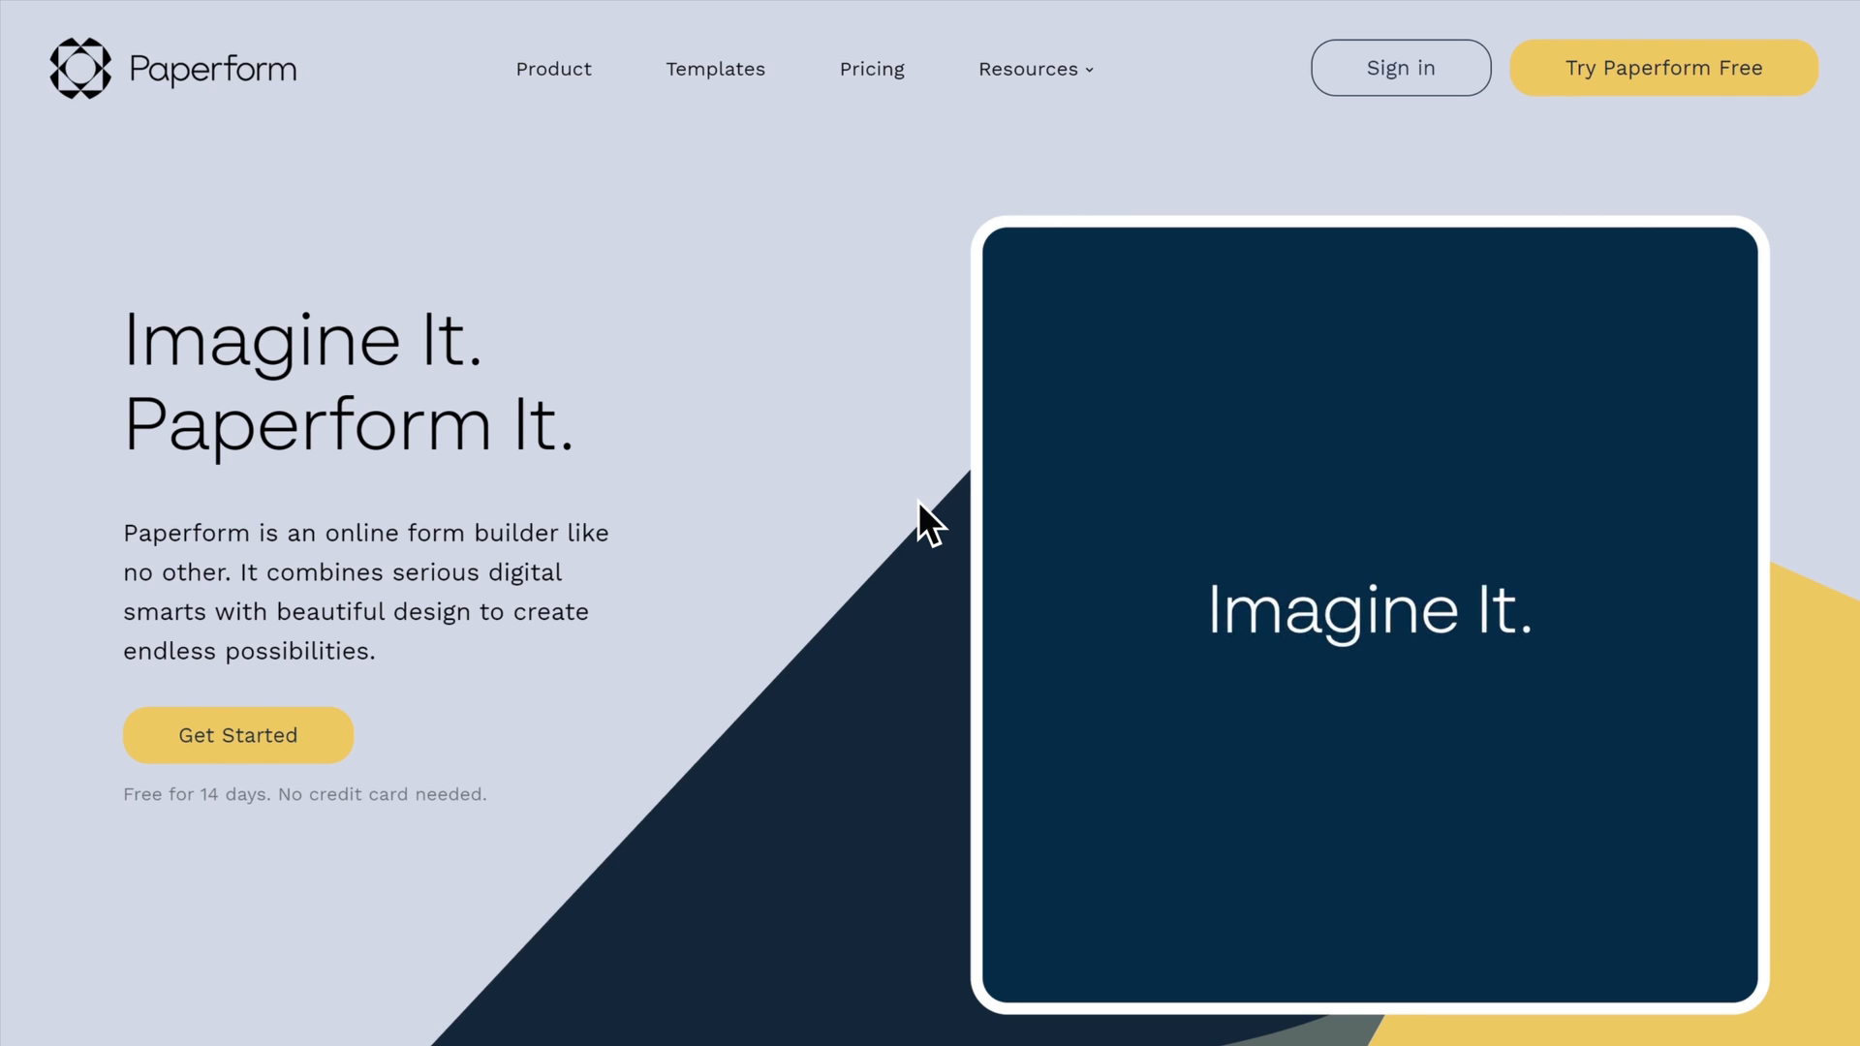